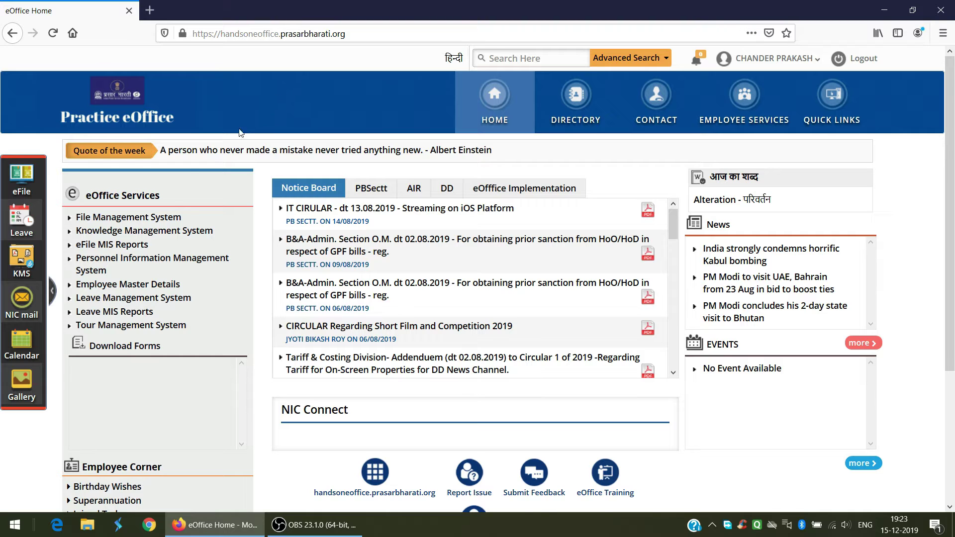
- Open the File Management System, dismiss the notifications and open file 33/2/2017-DCD from the inbox
click(114, 223)
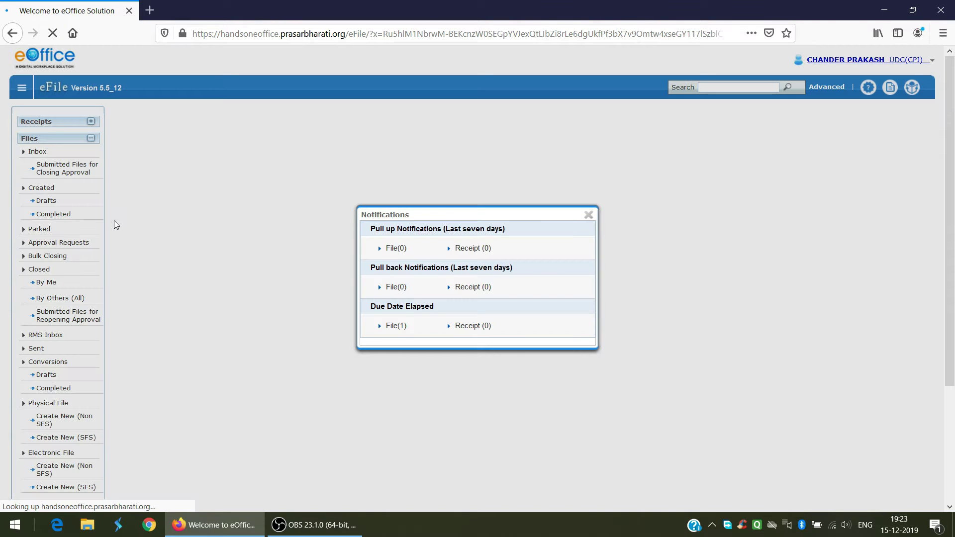
click(589, 216)
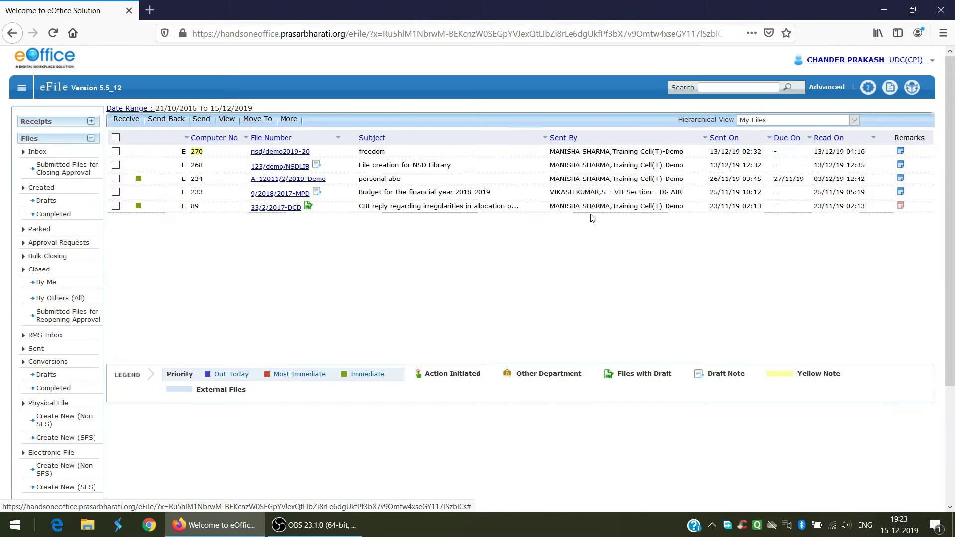
click(282, 208)
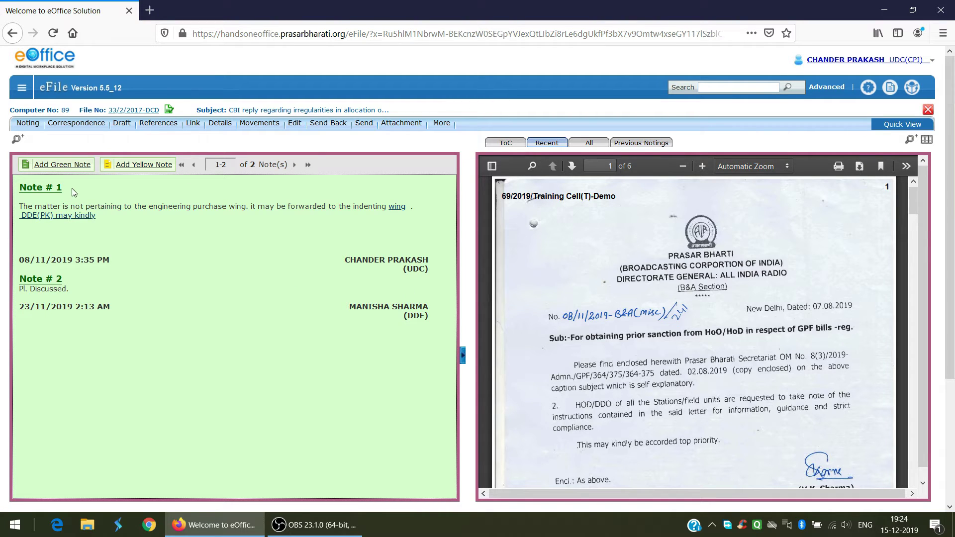
- Start a new green note in the file and show all of its correspondence alongside
click(65, 170)
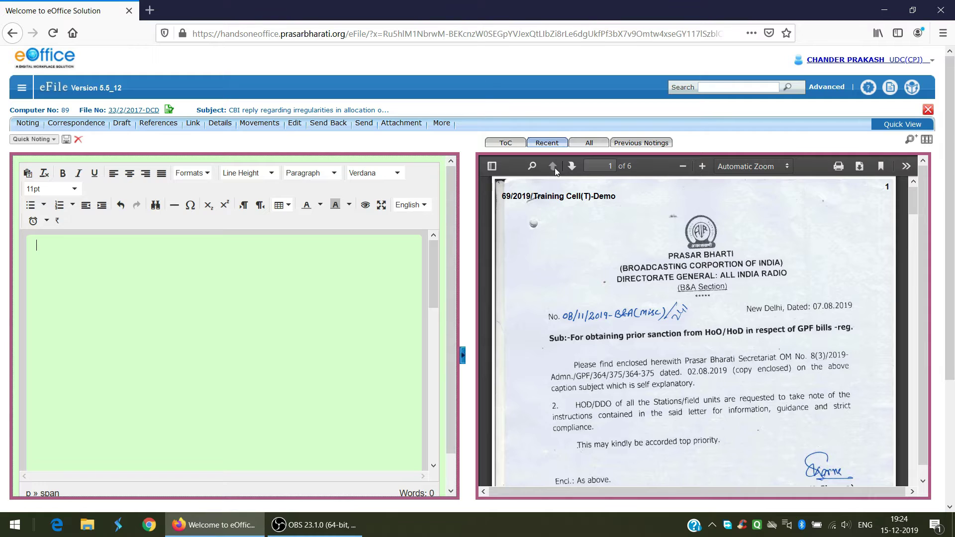
click(550, 144)
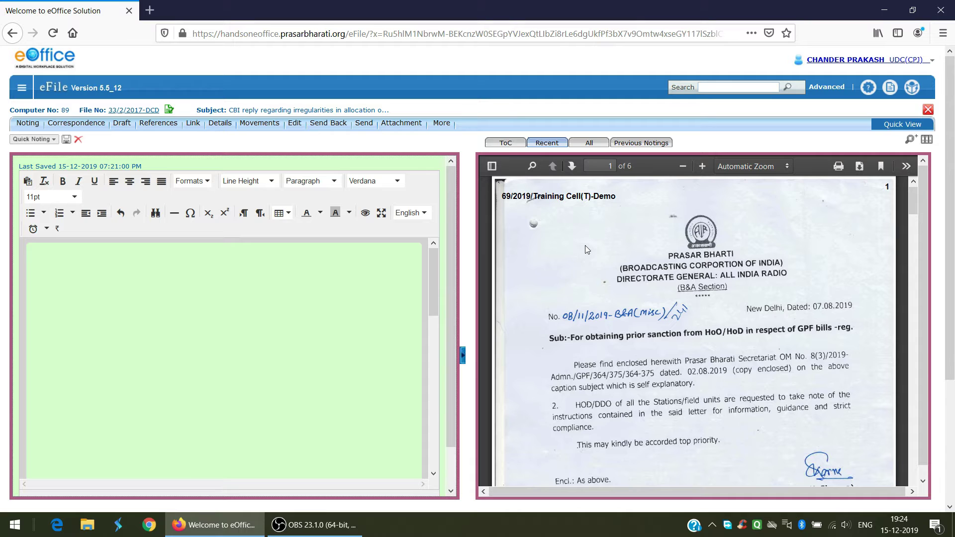
click(590, 144)
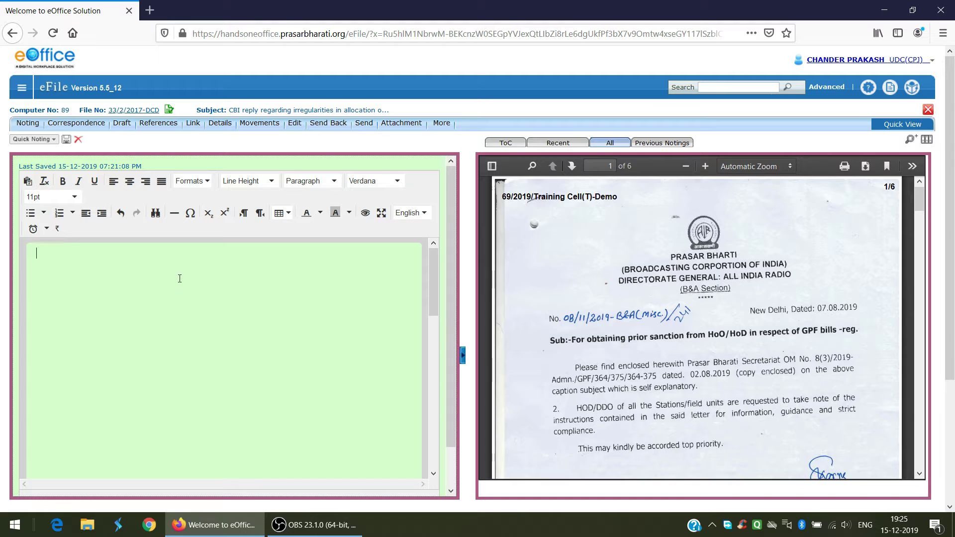
- Write the note text "The letter has been received from Directorate. It has already been examined at Page No. 3"
text(The lettert)
key(BackSpace)
text(haa)
key(BackSpace)
text(s bee)
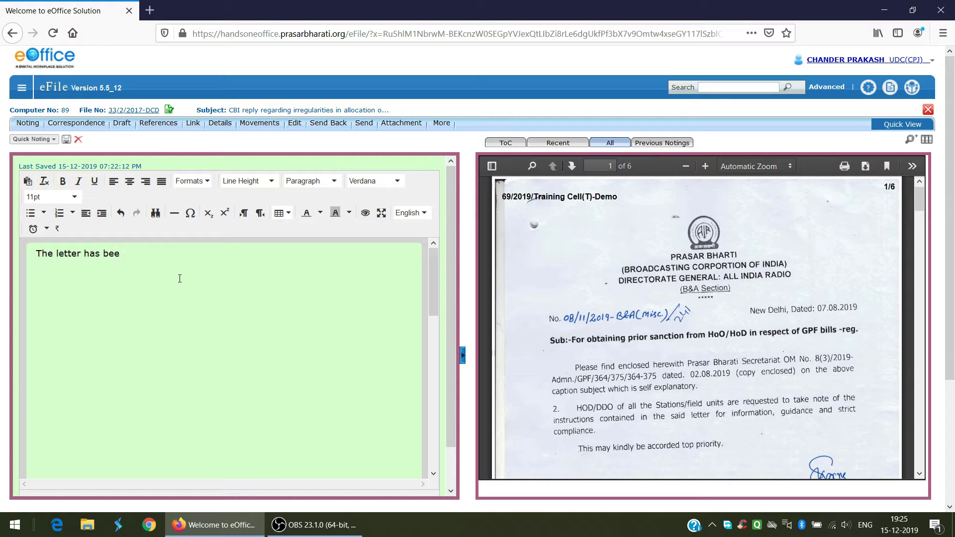
text(n received from Direc)
text(to)
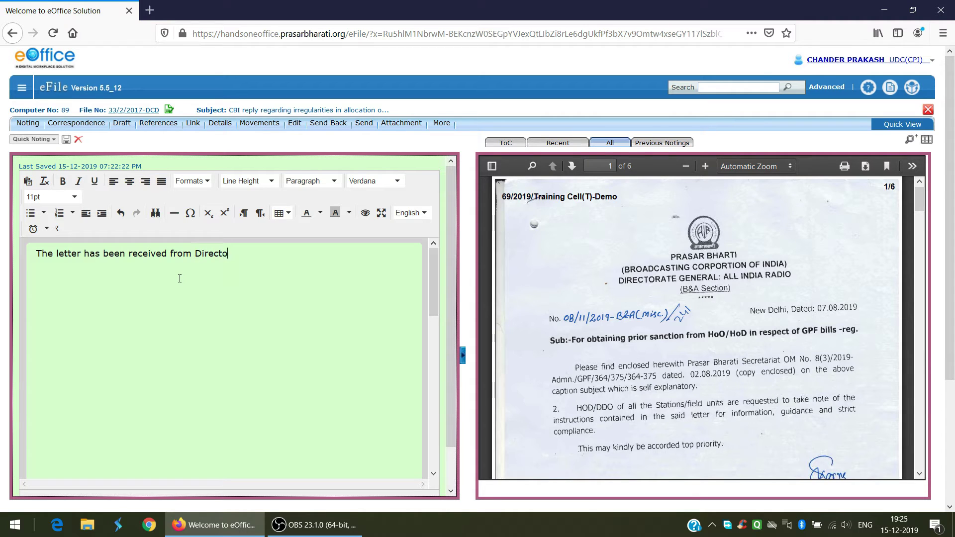
text(rate. It has already been e)
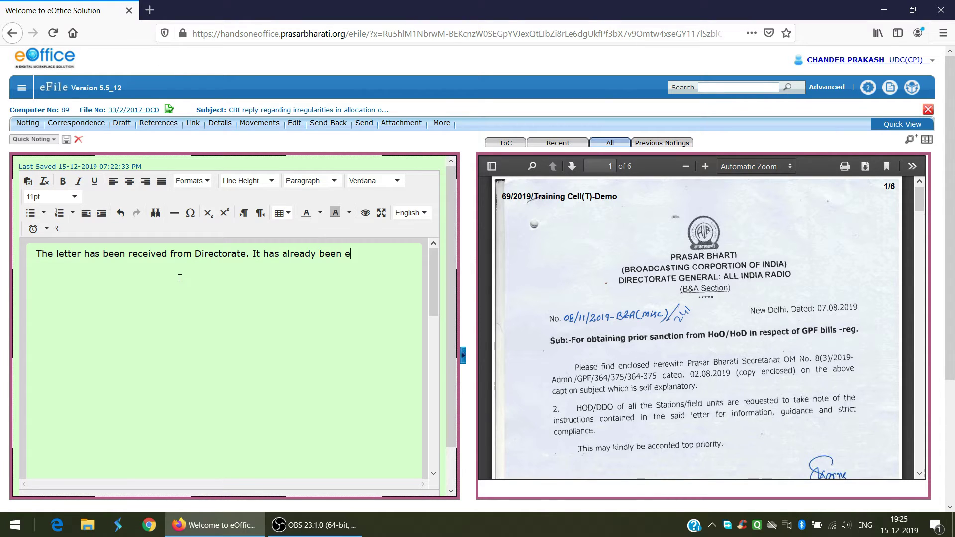
text(xamined at Page No. 5)
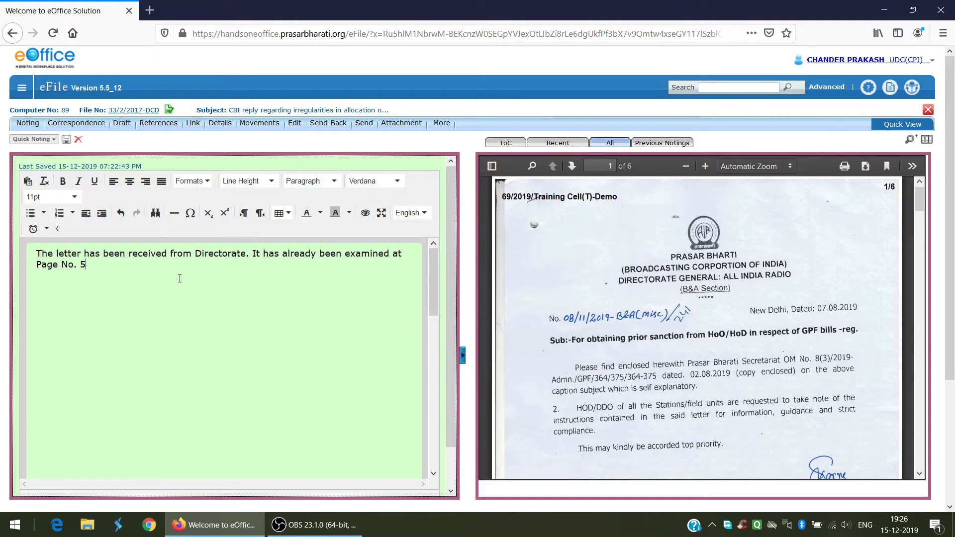
key(BackSpace)
text(3)
click(37, 264)
drag(48, 267, 87, 268)
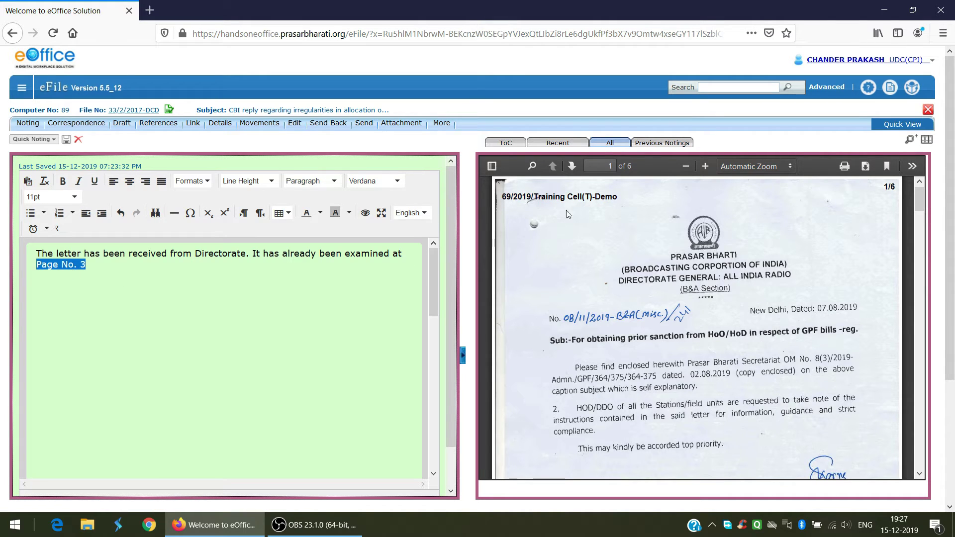
click(928, 141)
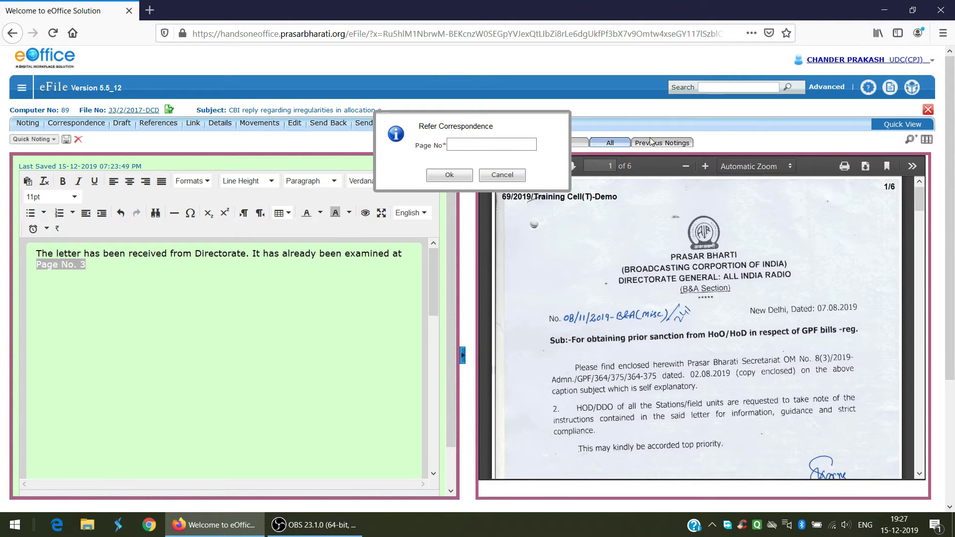
click(502, 175)
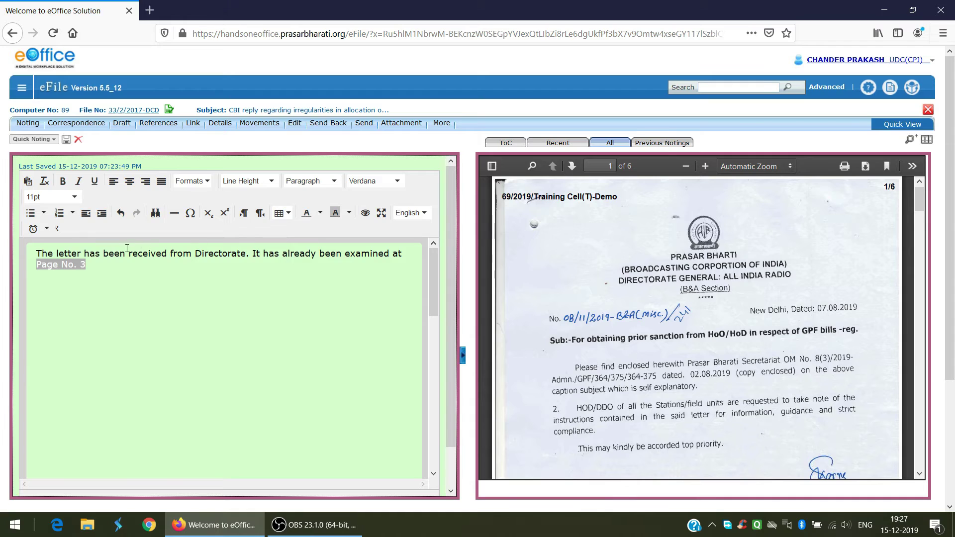
click(82, 276)
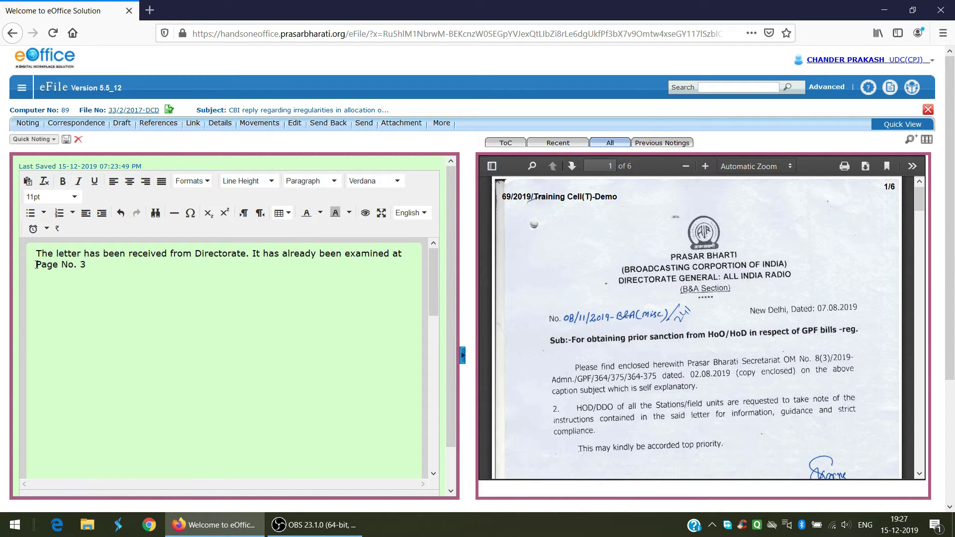
- Link the words "Page No. 3" in the note to page 3 of the correspondence as a reference
drag(36, 264, 89, 266)
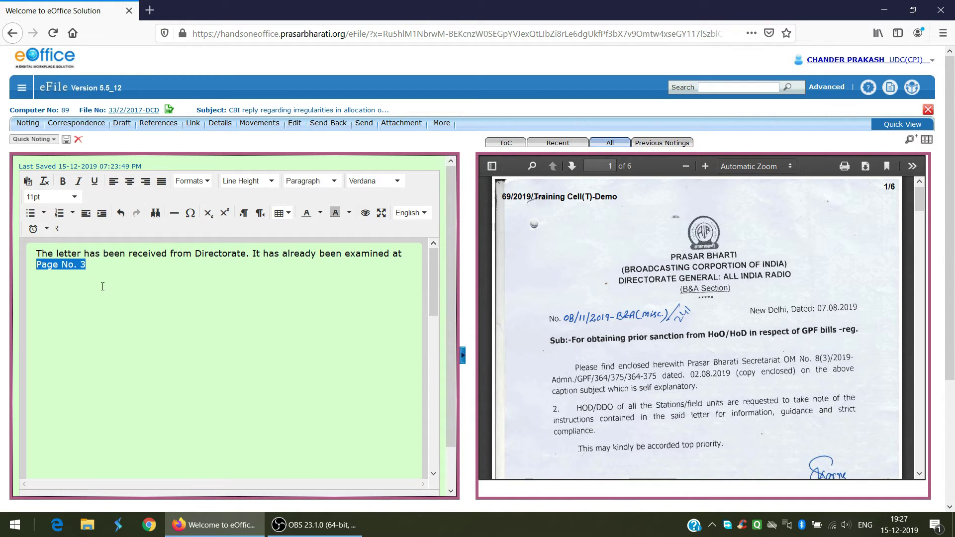
click(927, 141)
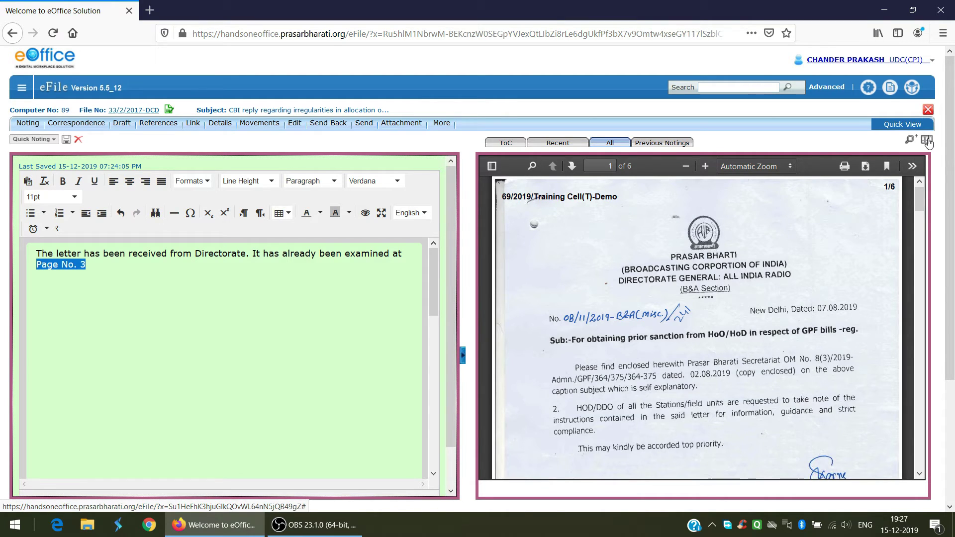
click(926, 141)
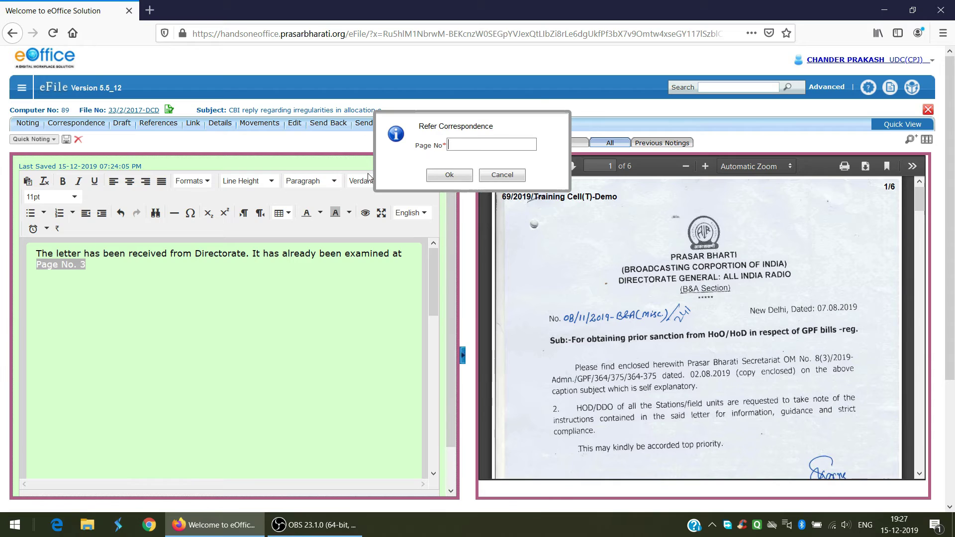
text(3)
click(444, 175)
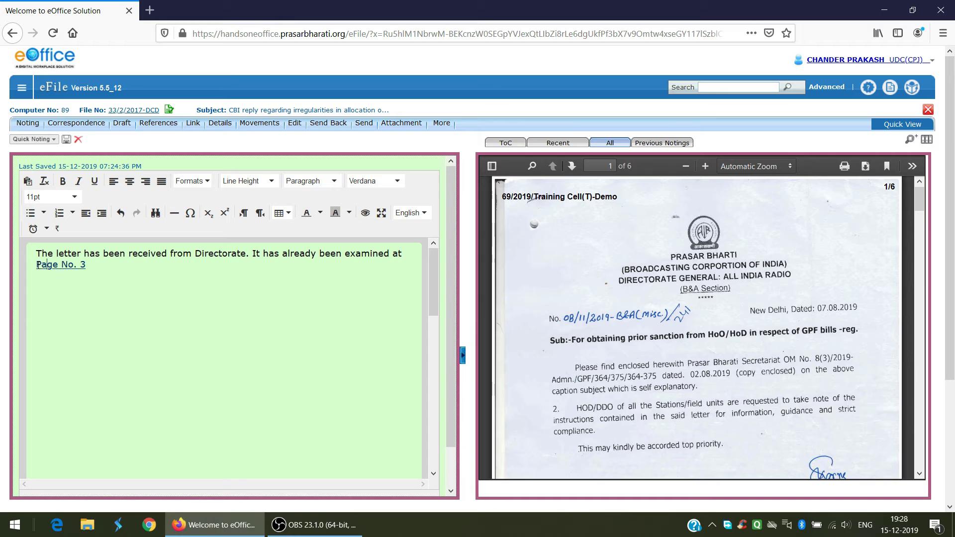
- Preview the note, follow its "Page No. 3" link to check the referenced page, and close the preview
drag(38, 264, 85, 268)
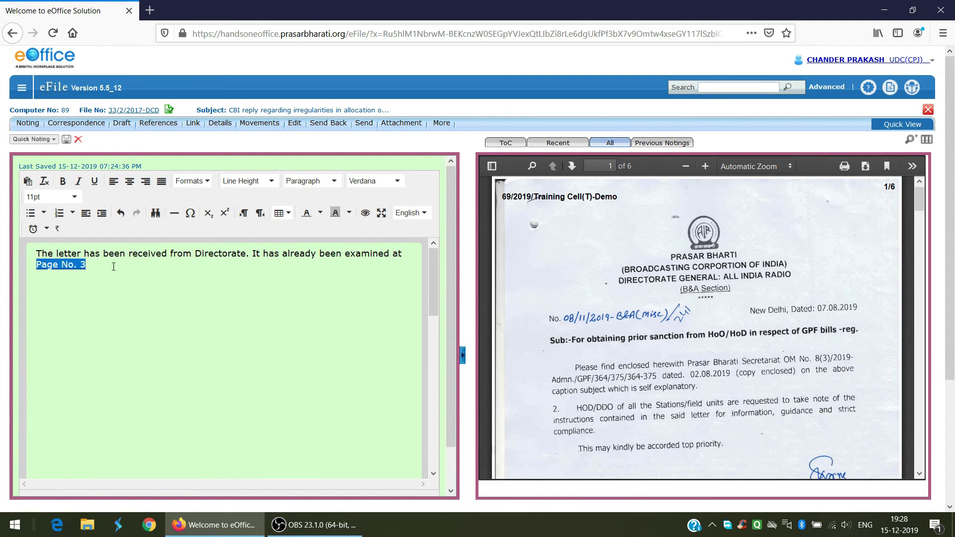
click(366, 215)
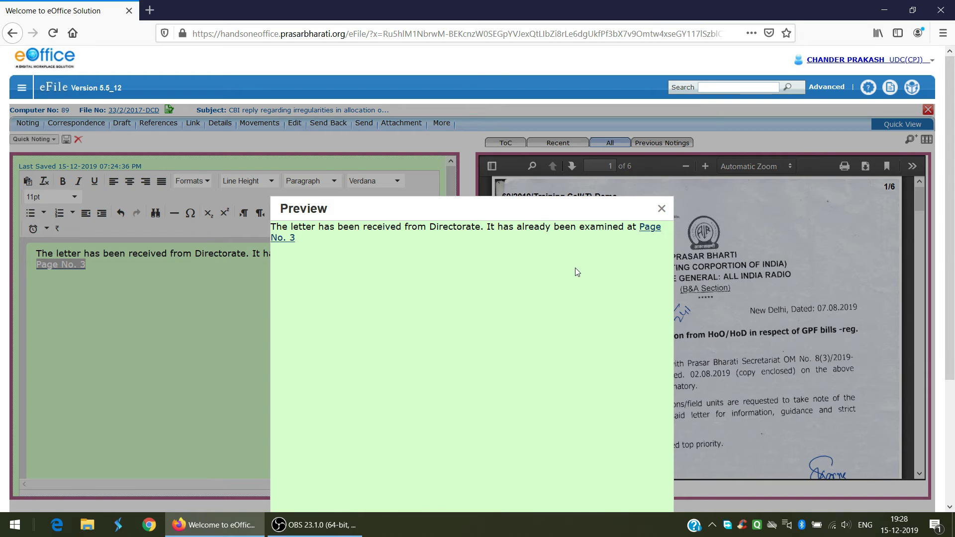
click(651, 231)
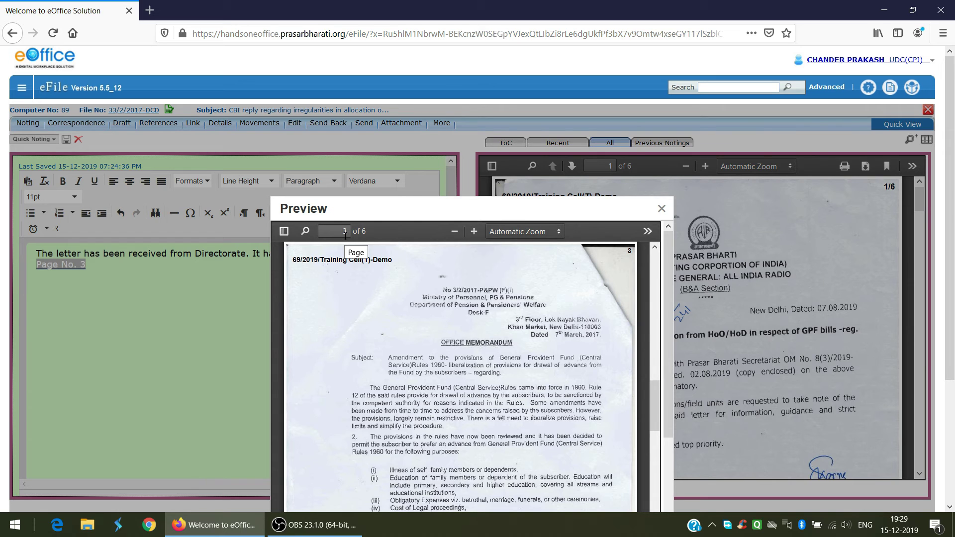
click(661, 208)
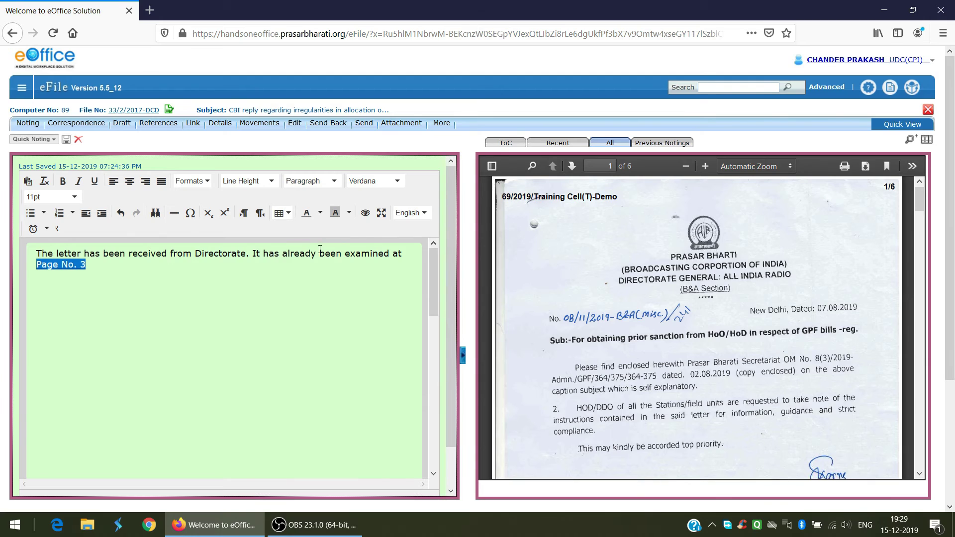
- Send the file to the DDE(MS) officer of Training Cell(T)-Demo with action Forward and priority Immediate
click(368, 128)
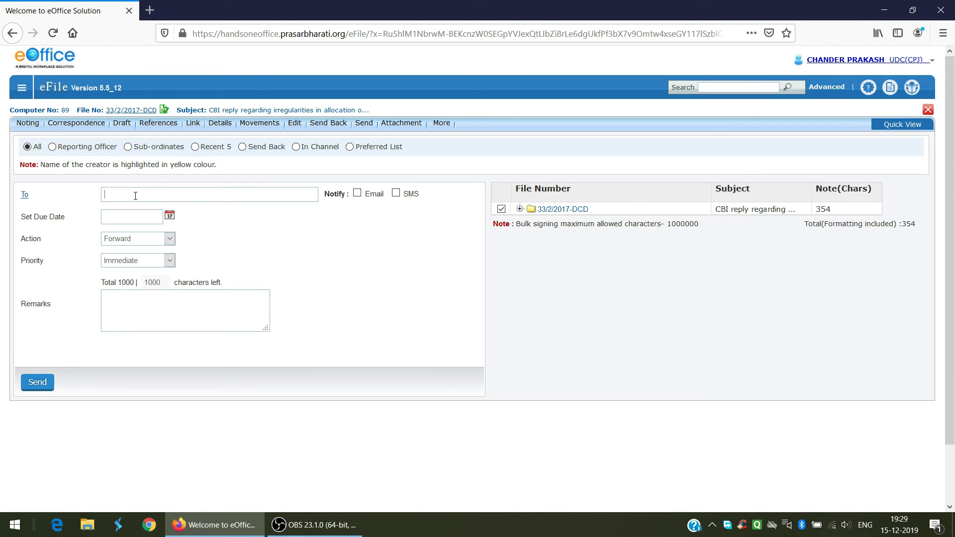
text(manisha)
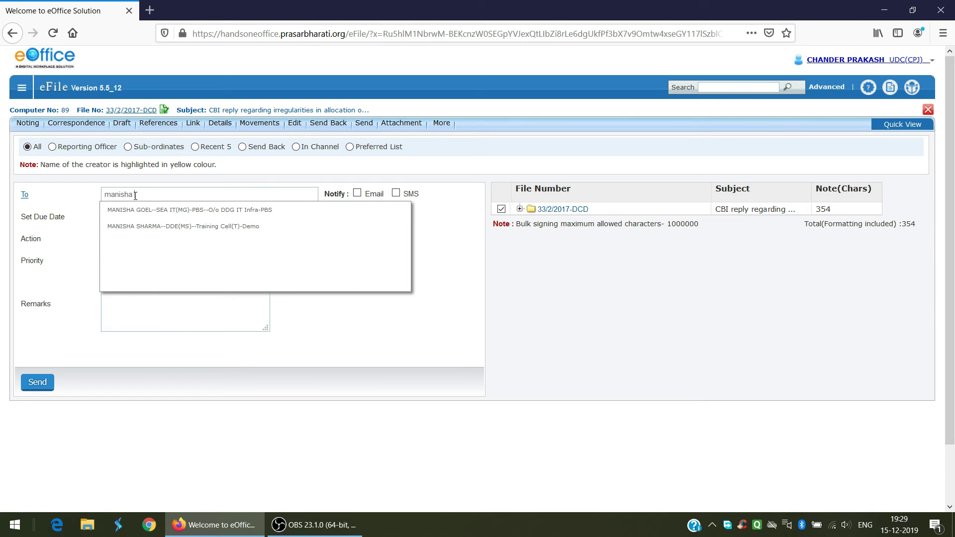
click(223, 227)
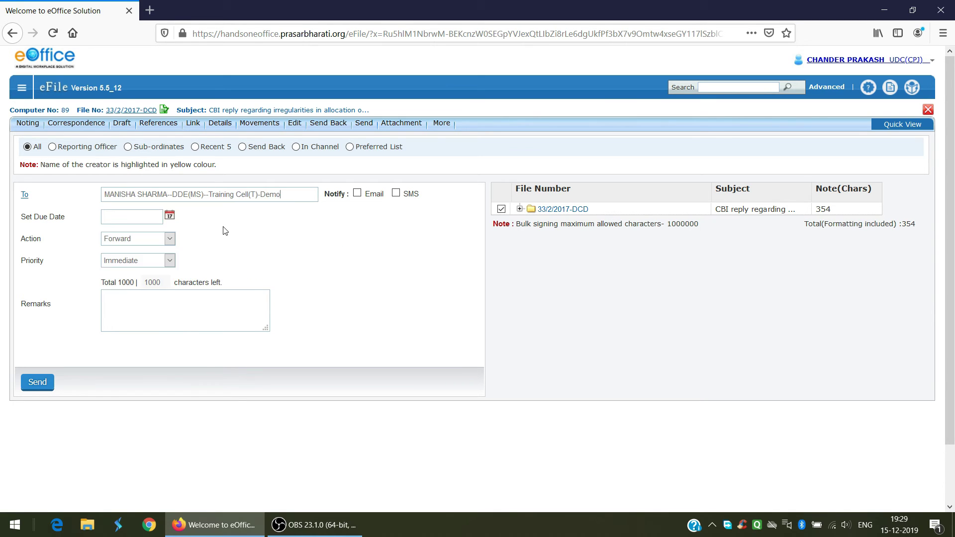
click(37, 383)
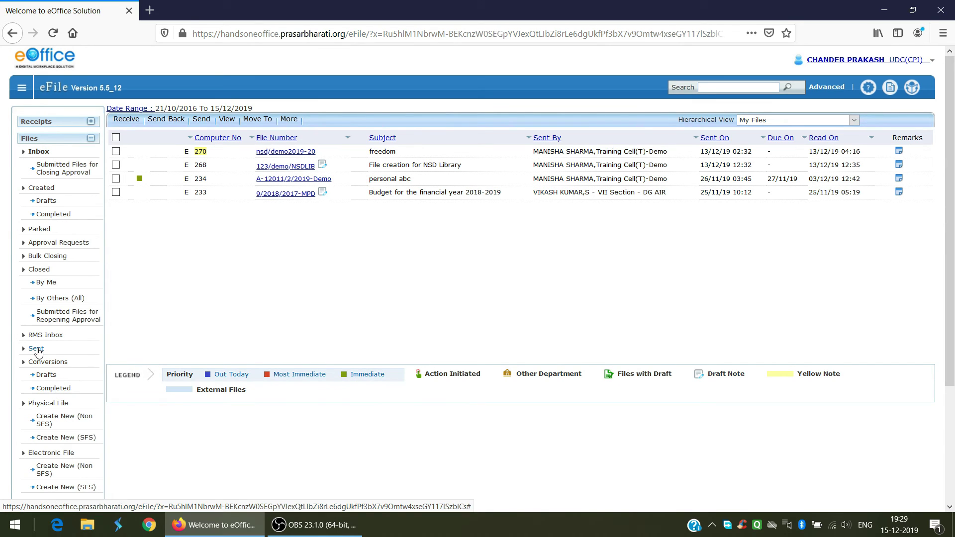
- Open the most recently sent 33/2/2017-DCD entry from the sent files and follow the "Page No. 3" link in Note # 3
click(36, 349)
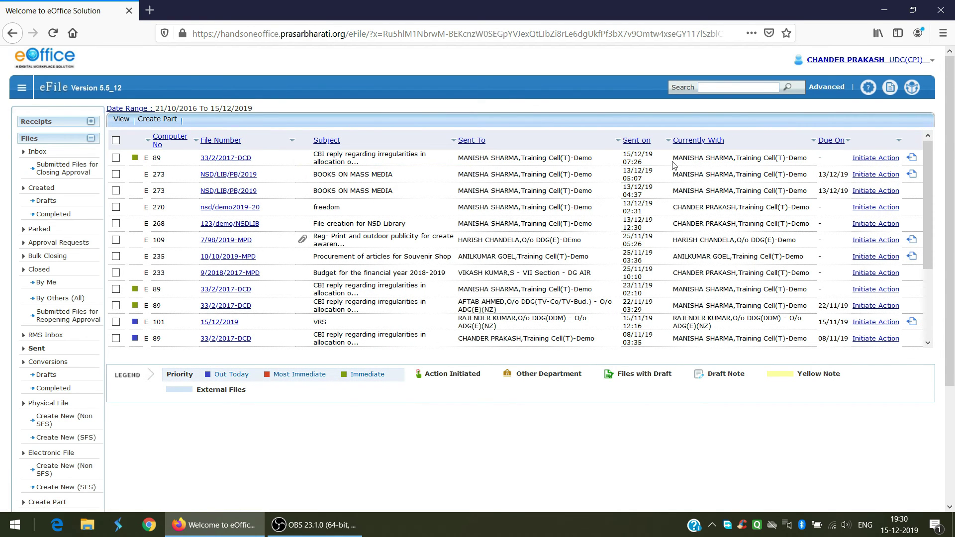
click(238, 158)
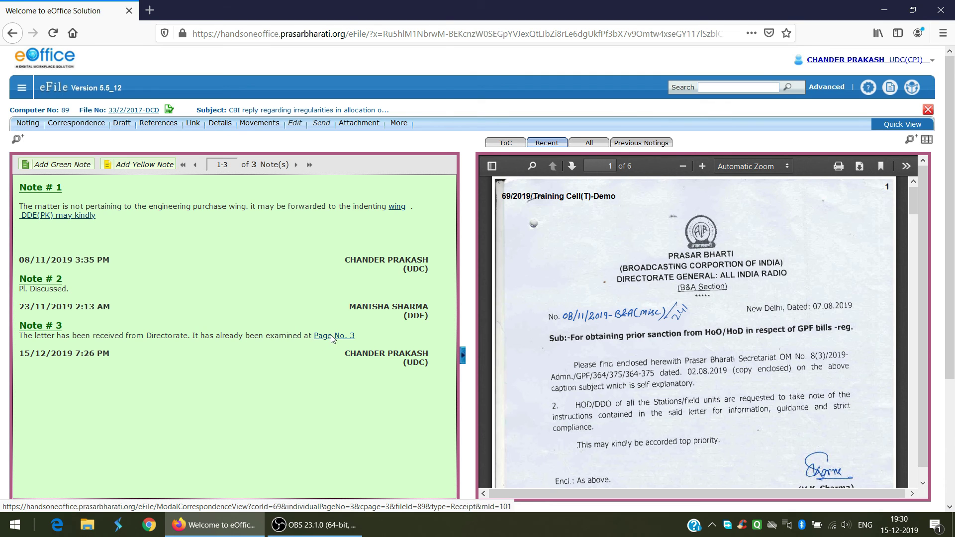
click(330, 337)
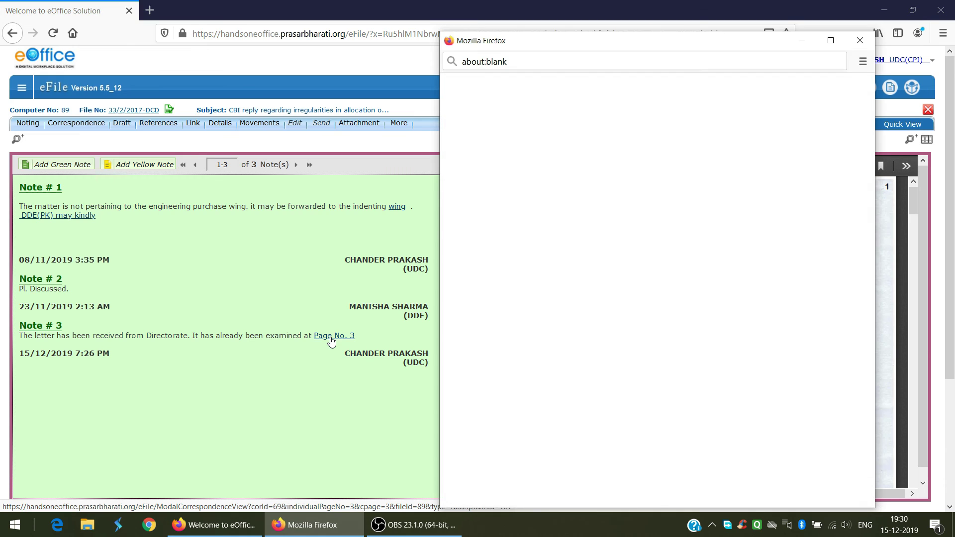